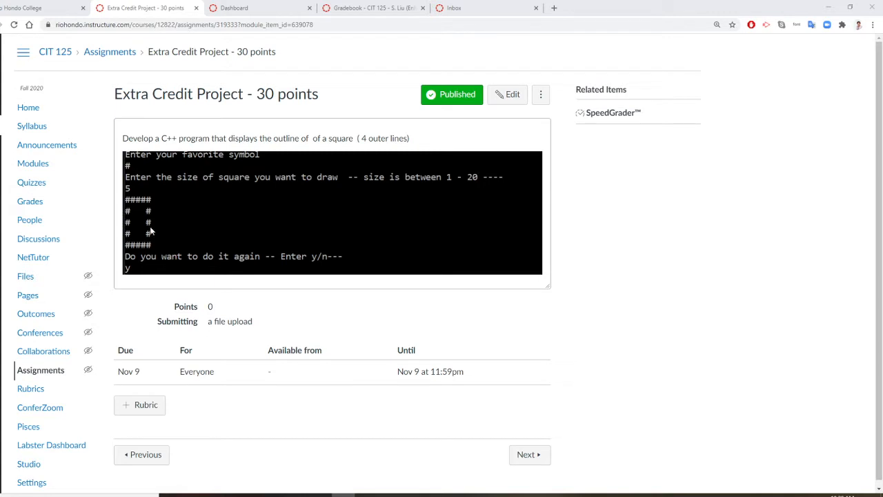
pyautogui.click(330, 494)
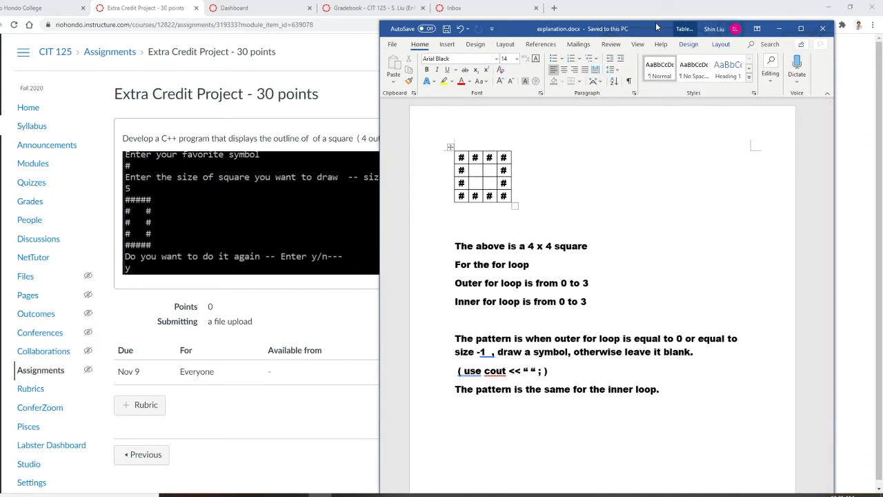
pyautogui.moveTo(655, 25); pyautogui.dragTo(634, 34)
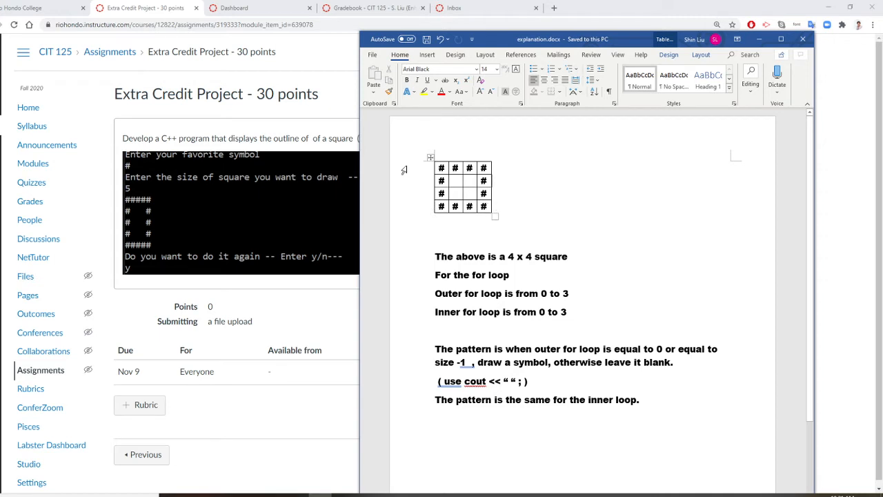
pyautogui.moveTo(432, 205)
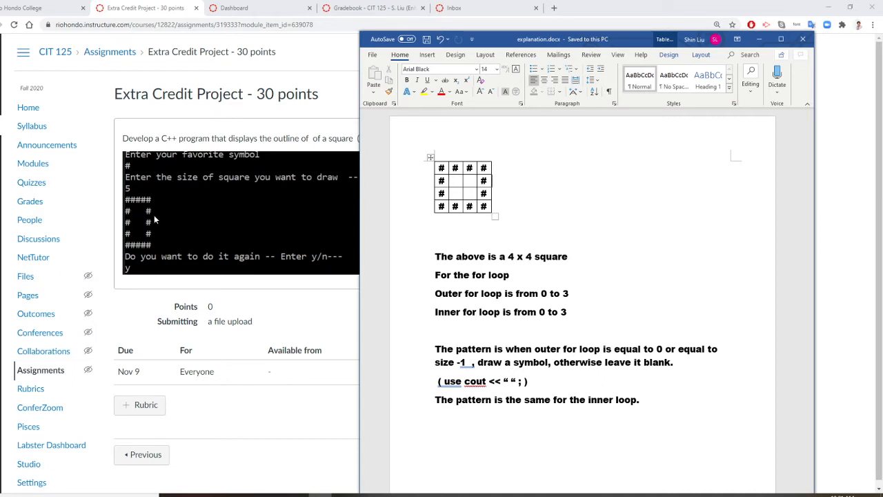
pyautogui.moveTo(483, 181)
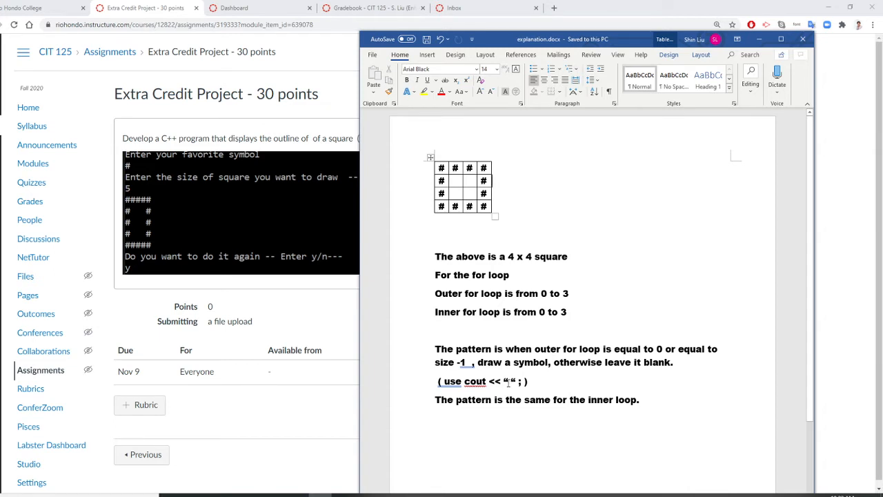
# Step: Return to the ForLoopDemo code and build the solution (1 succeeded)
pyautogui.click(339, 345)
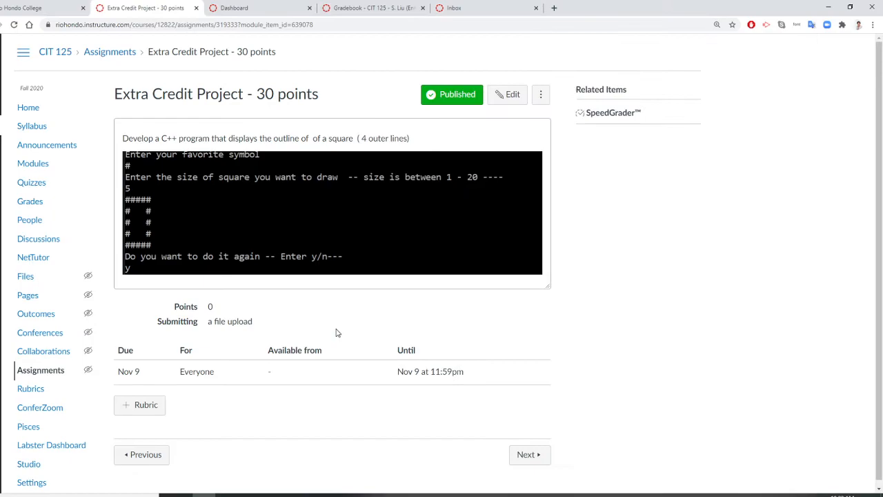
pyautogui.click(298, 494)
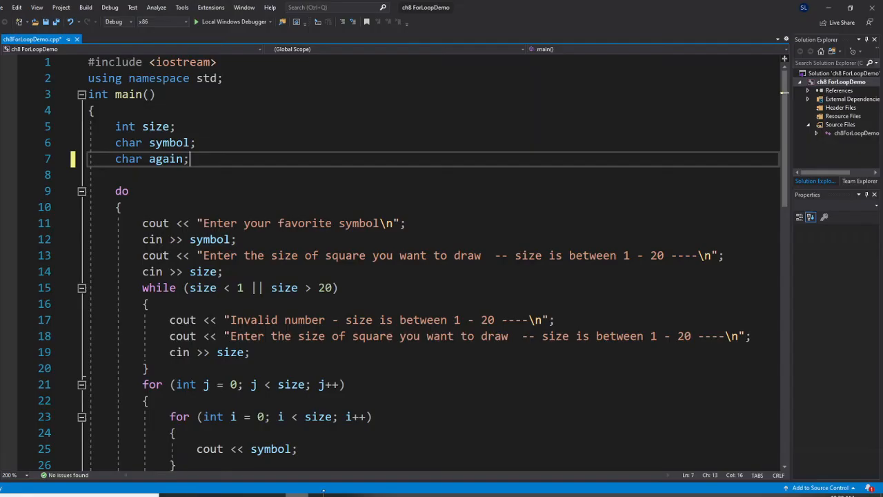
pyautogui.scroll(-1, 449, 375)
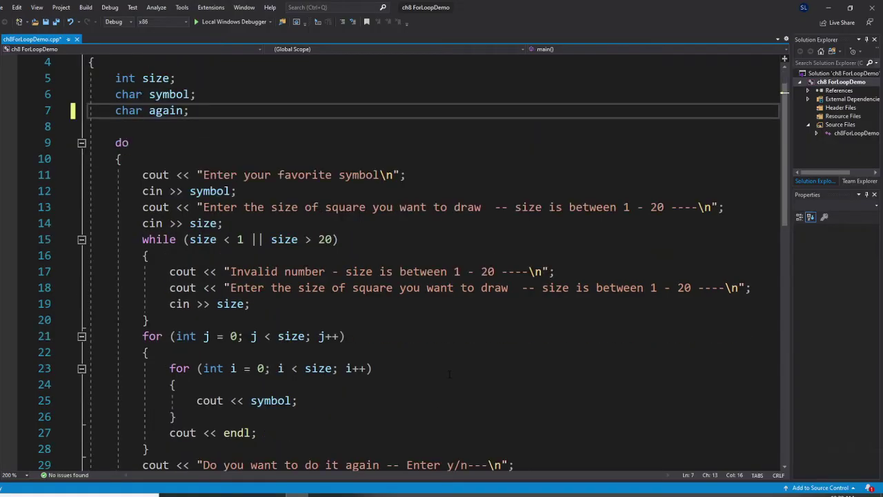
pyautogui.click(85, 8)
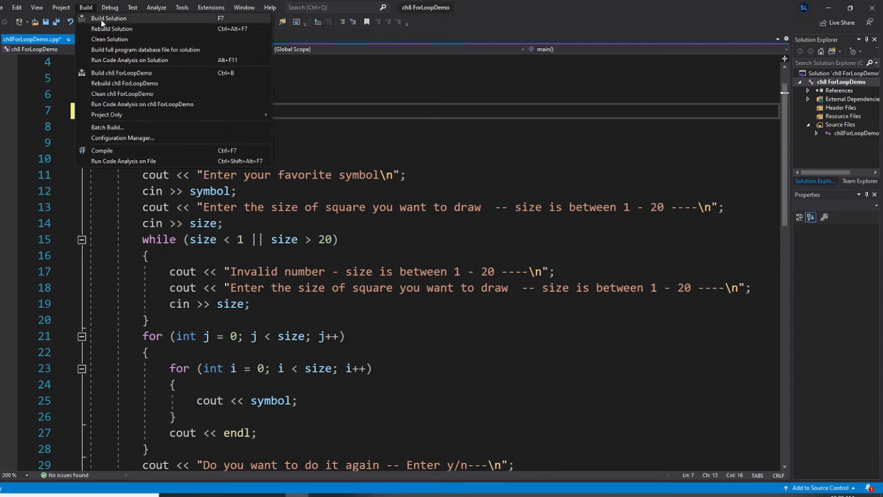
pyautogui.click(103, 22)
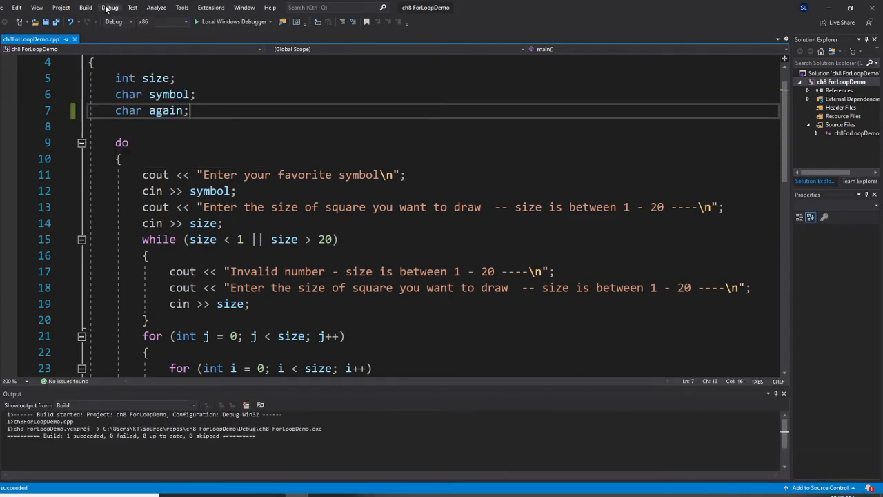
# Step: Run without debugging, entering # and 5 to draw a solid square, answer n and close the console
pyautogui.click(108, 8)
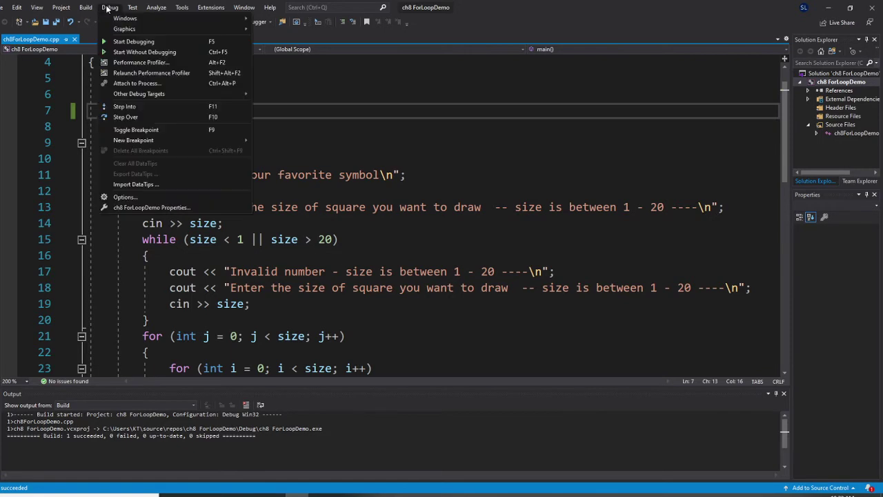
pyautogui.click(144, 52)
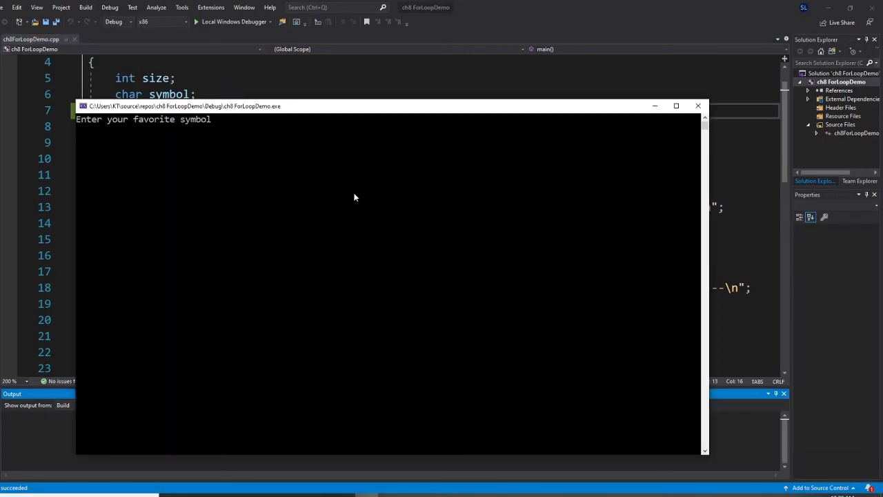
pyautogui.write('#')
pyautogui.press('Return')
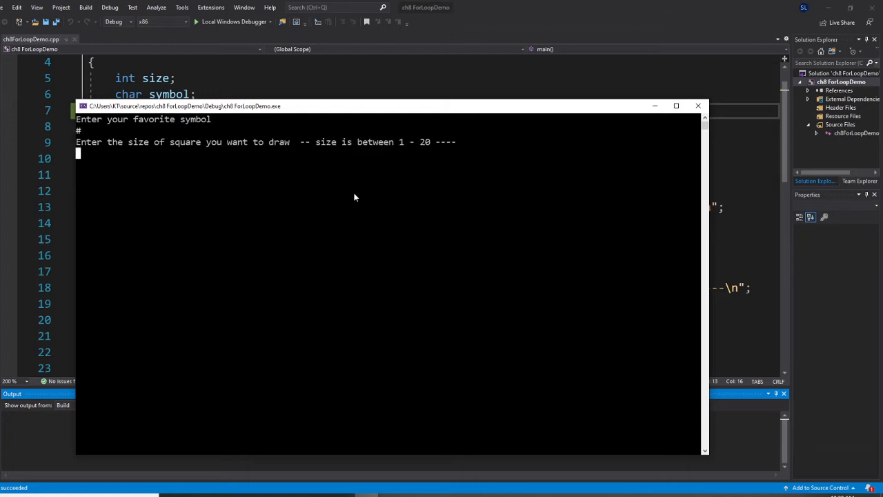
pyautogui.write('5')
pyautogui.press('Return')
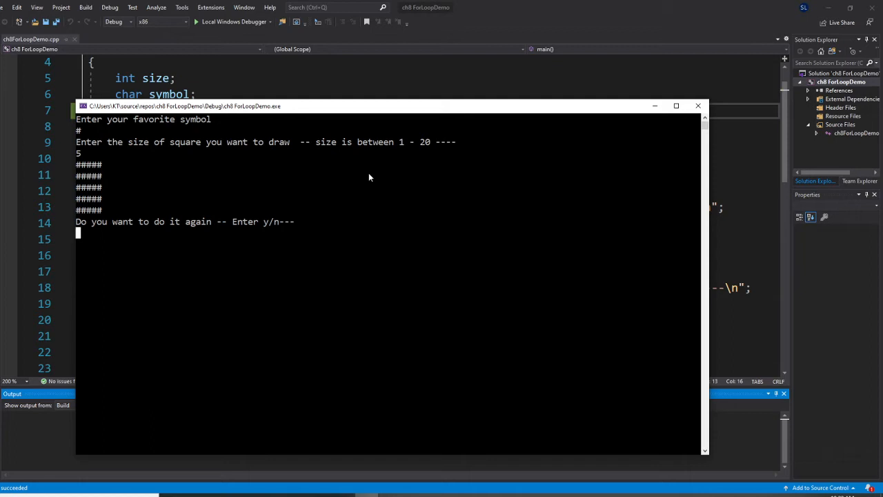
pyautogui.write('n')
pyautogui.press('Return')
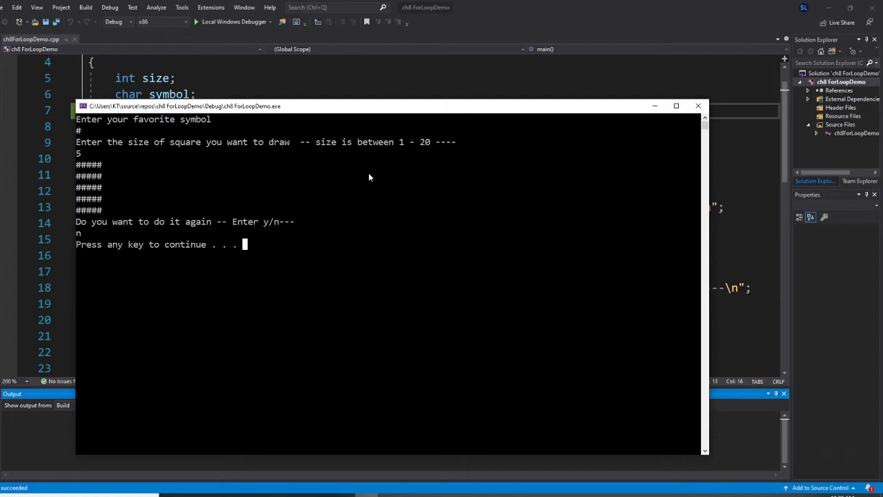
pyautogui.click(698, 105)
pyautogui.click(3, 8)
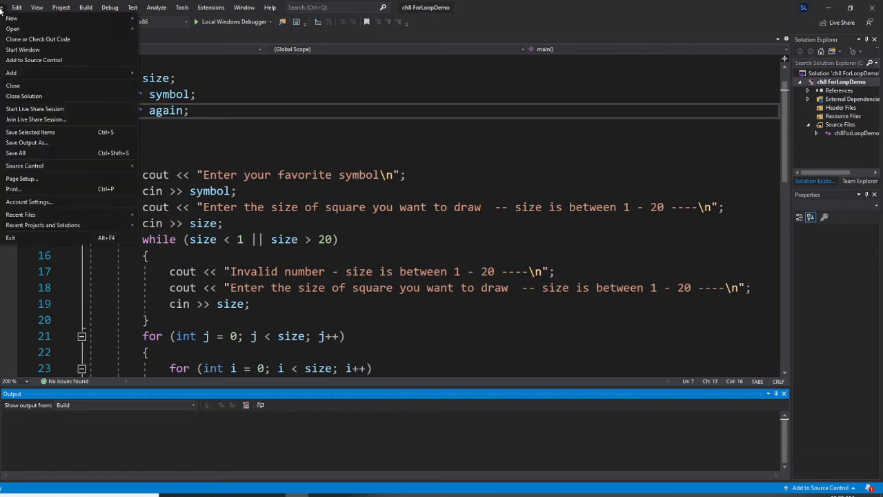
pyautogui.click(29, 97)
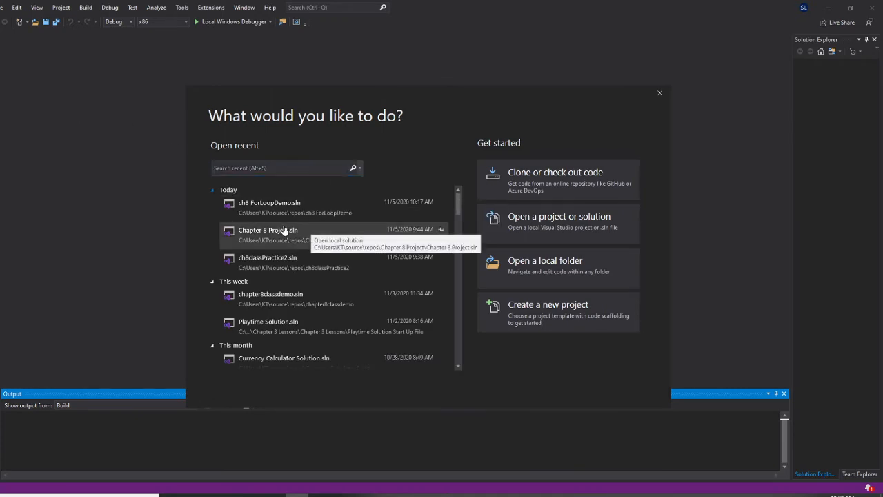
pyautogui.click(283, 231)
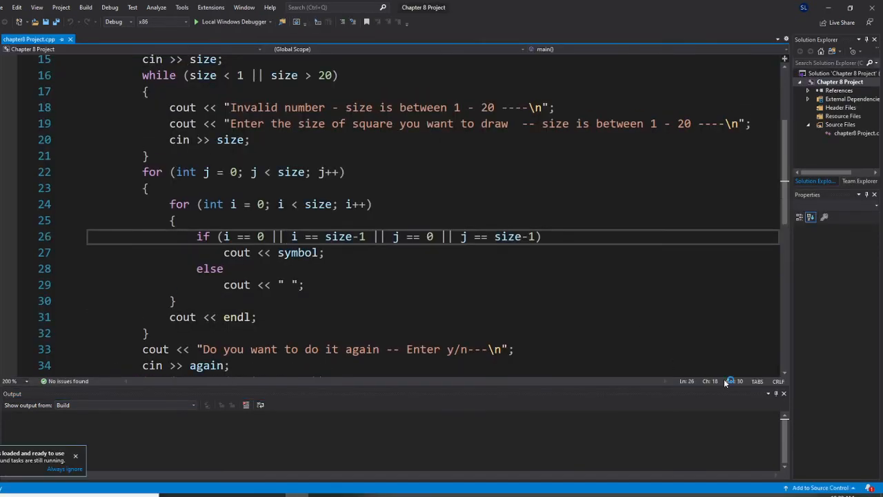
pyautogui.click(785, 393)
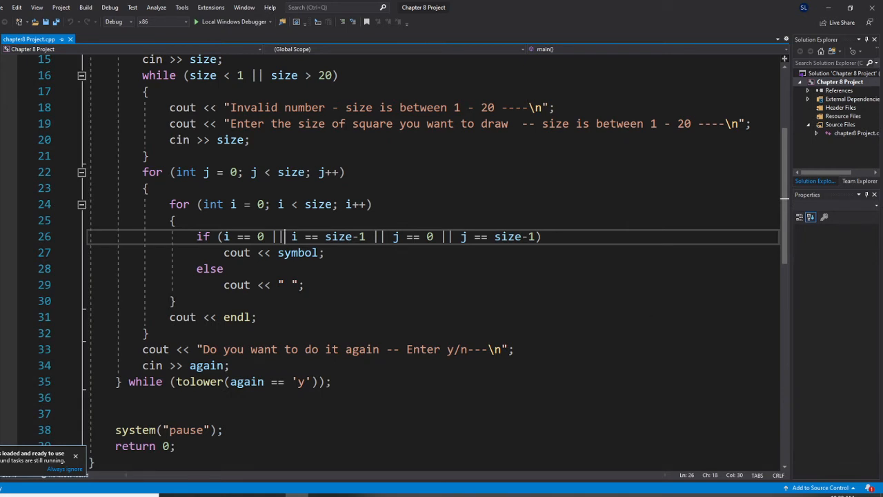
pyautogui.click(297, 494)
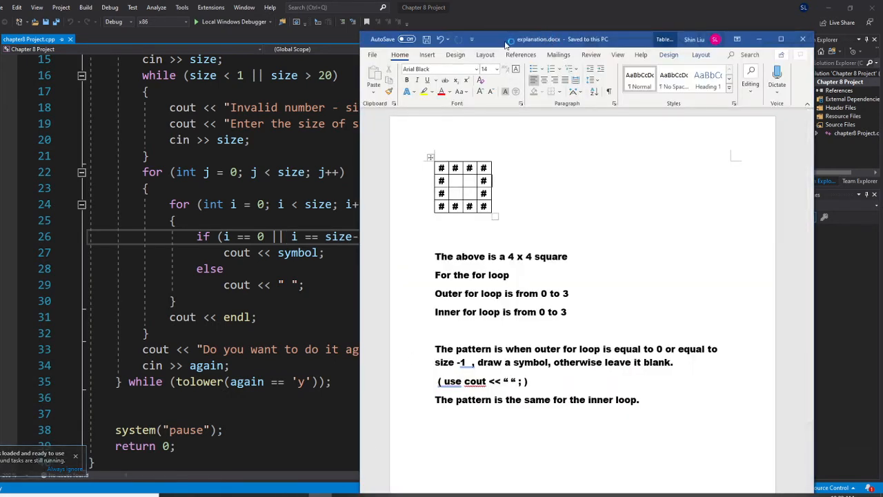
pyautogui.moveTo(506, 43)
pyautogui.mouseDown()
pyautogui.moveTo(681, 153)
pyautogui.moveTo(702, 77)
pyautogui.mouseUp()
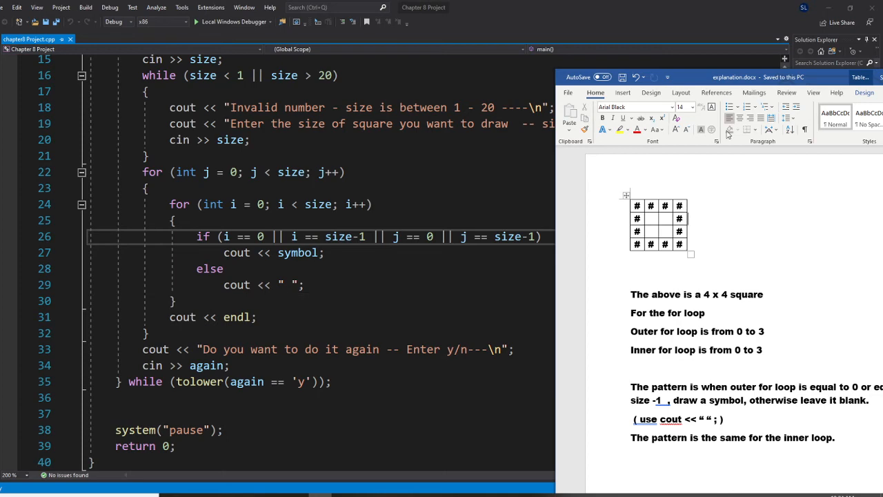
pyautogui.moveTo(835, 81); pyautogui.dragTo(683, 82)
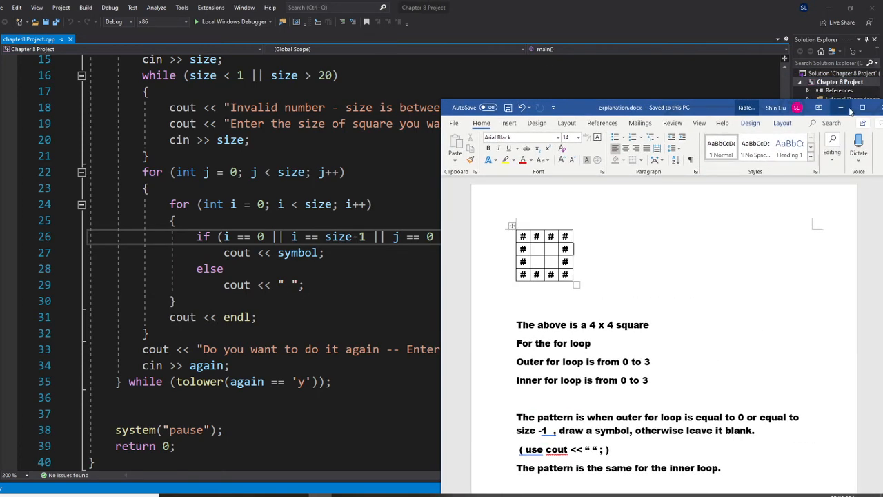
pyautogui.hotkey('alt', 'Tab')
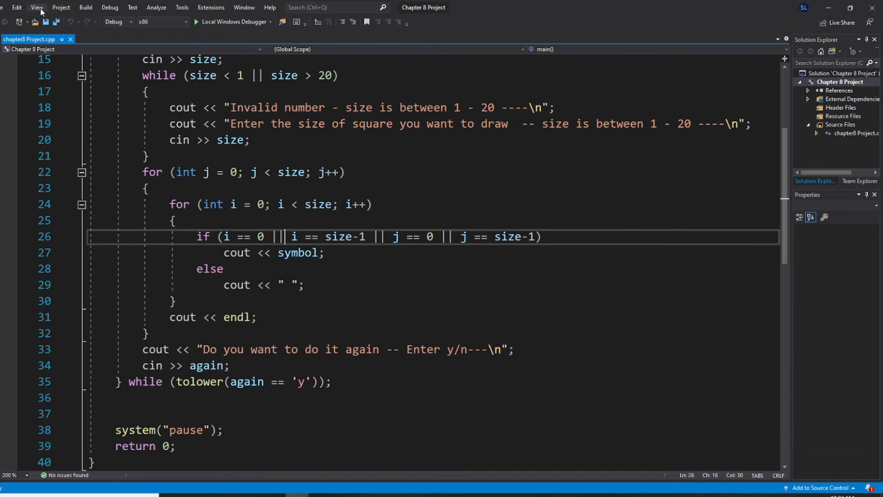
# Step: Build, then rebuild the Chapter 8 Project solution and start it without debugging
pyautogui.click(85, 8)
pyautogui.click(107, 19)
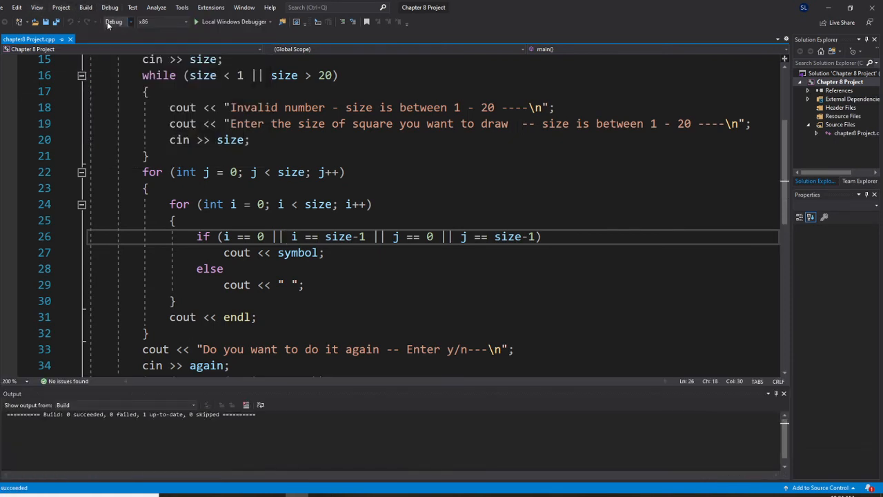
pyautogui.click(86, 8)
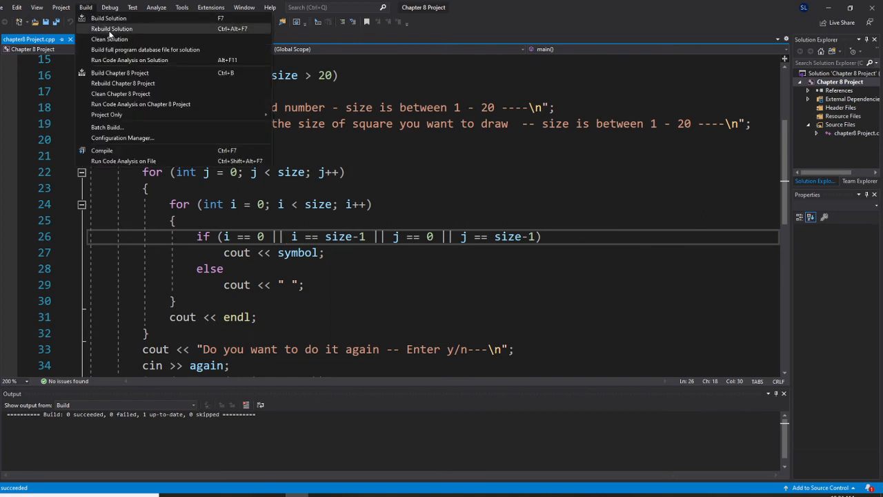
pyautogui.click(110, 30)
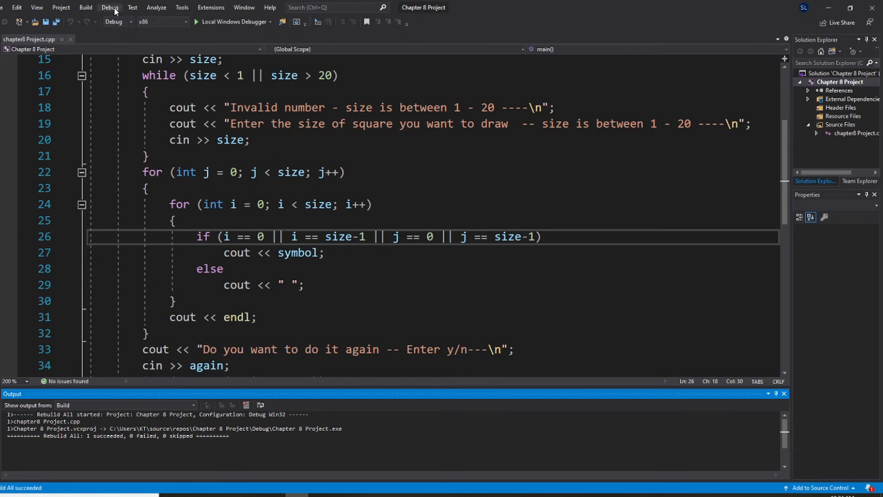
pyautogui.click(111, 8)
pyautogui.click(139, 52)
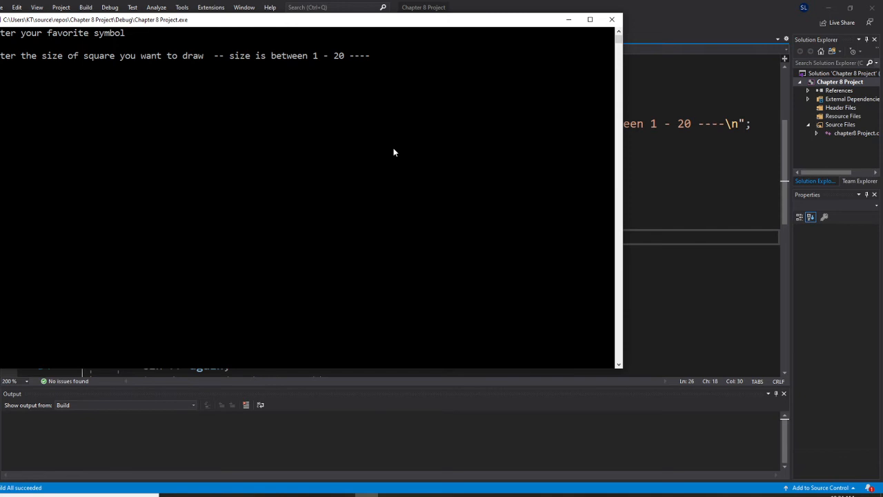
pyautogui.write('4')
# Step: Draw a hollow # square of size 4, answer y, draw a $ square of size 5, answer n and close the console
pyautogui.press('Return')
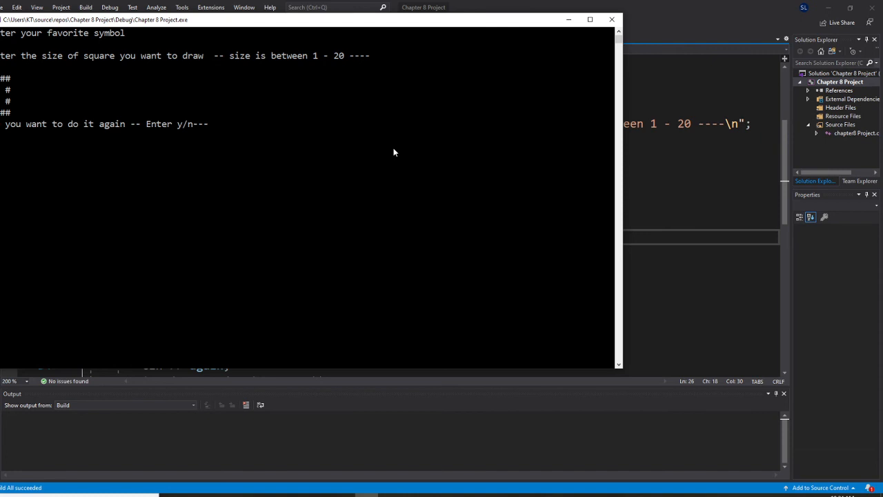
pyautogui.press('y')
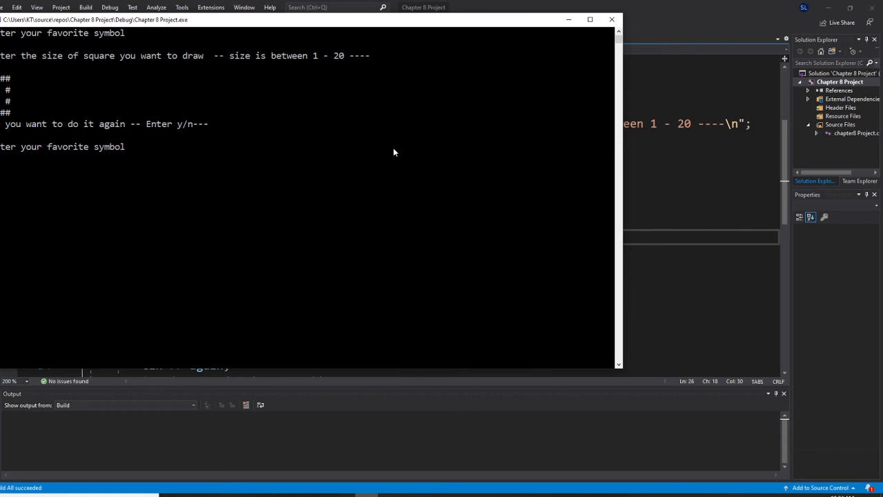
pyautogui.press('#')
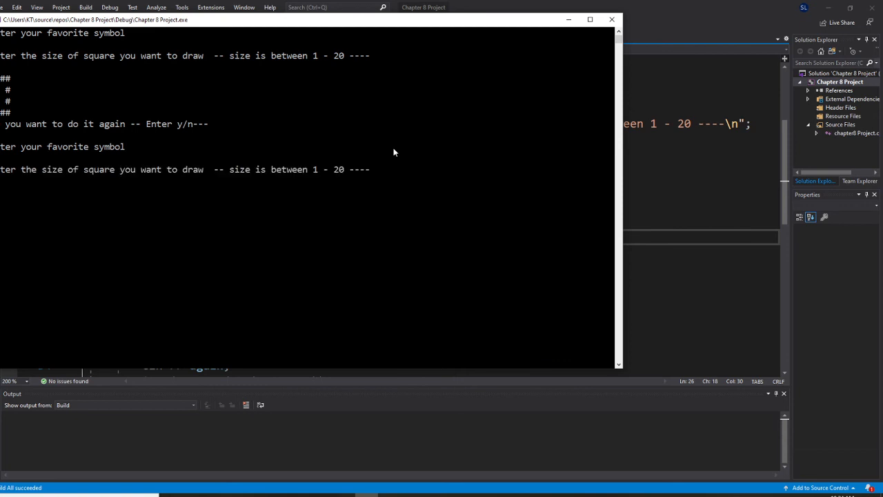
pyautogui.press('5')
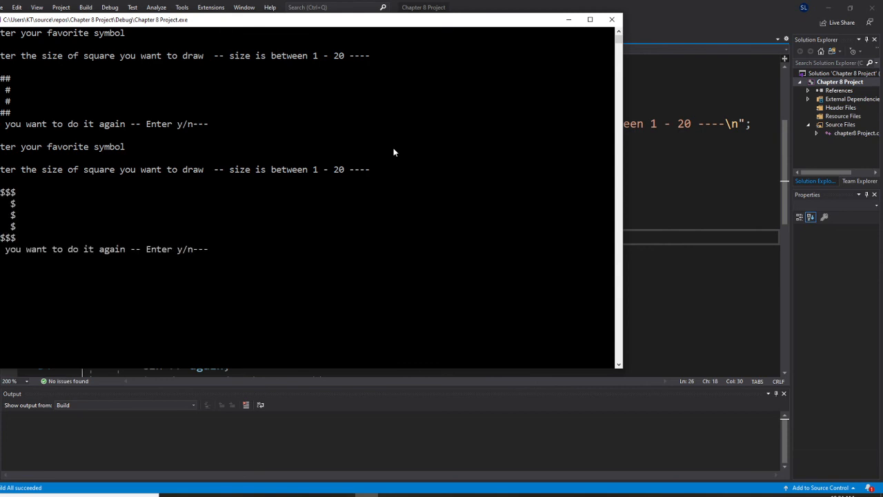
pyautogui.press('n')
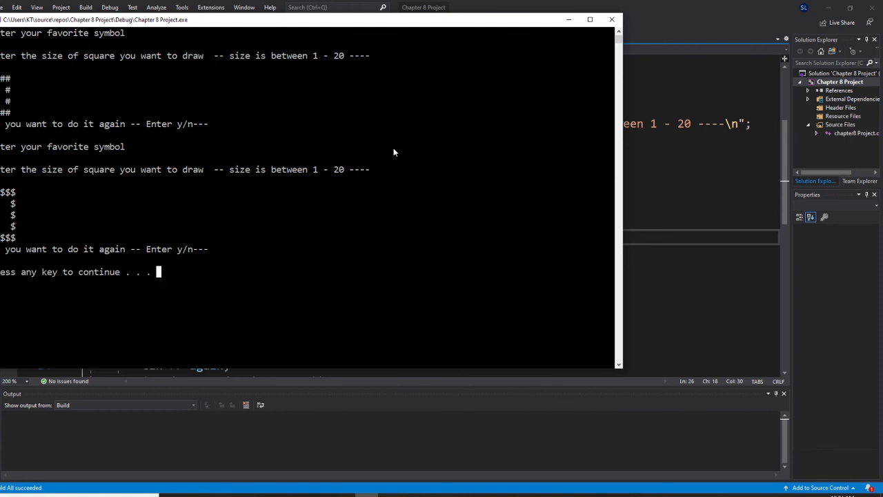
pyautogui.click(612, 20)
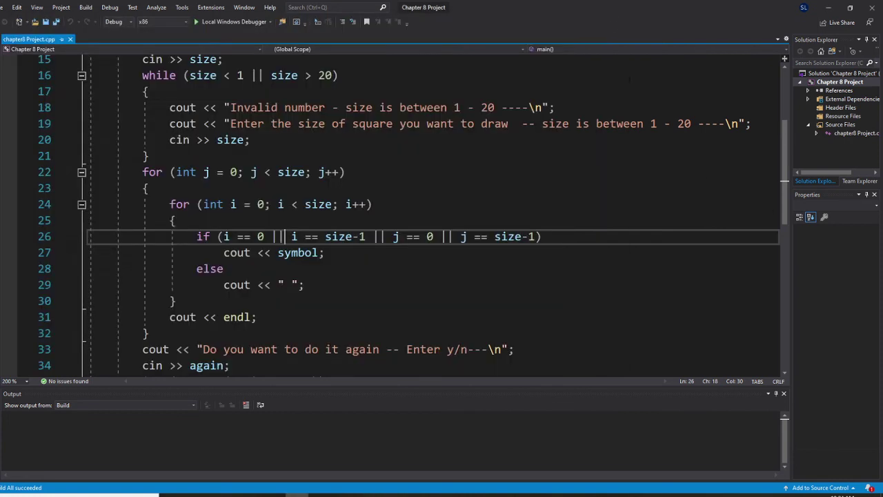
# Step: Close the Output panel so the editor shows the do-while loop through line 40
pyautogui.click(785, 393)
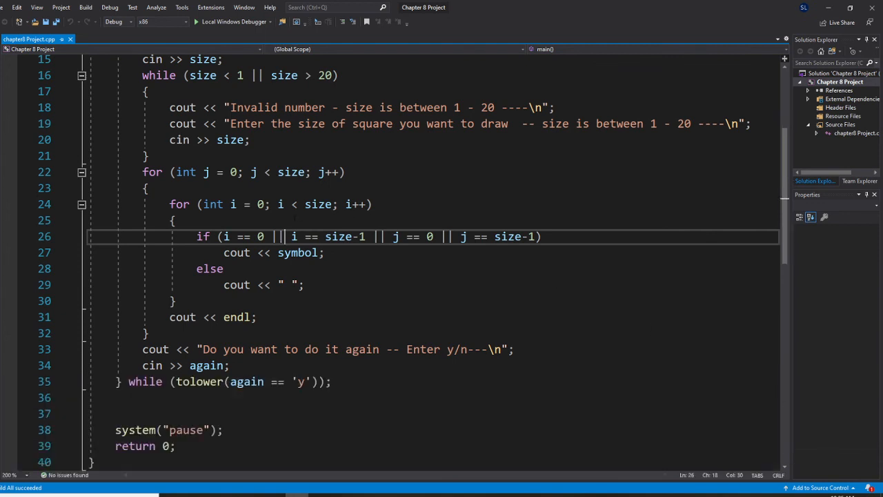